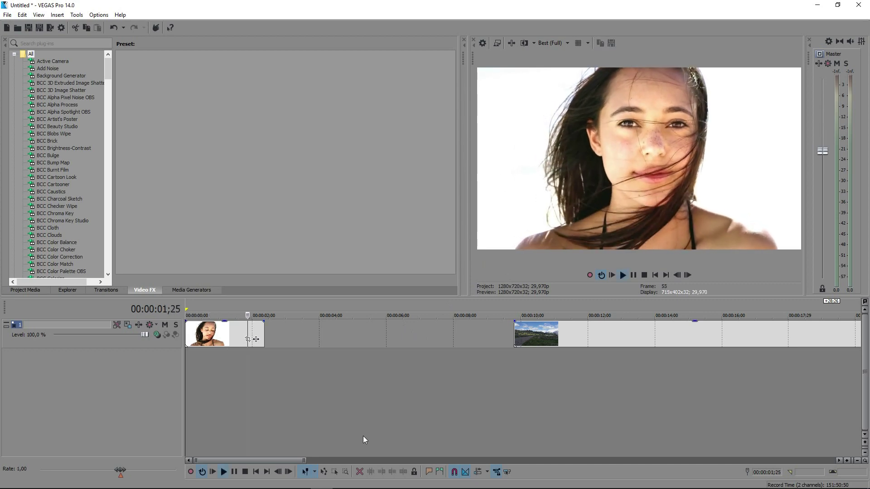
Play back and scrub the portrait clip at the start of the timeline to examine the footage
key(space)
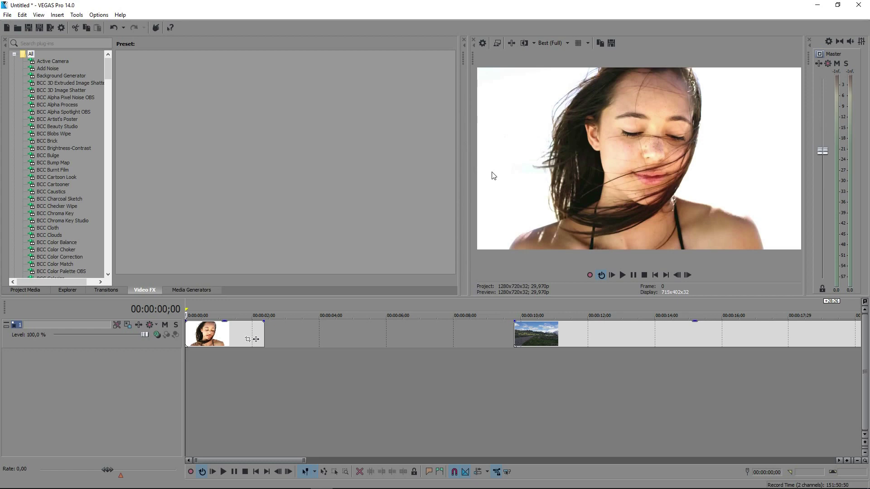
scroll(94, 213, down, 20)
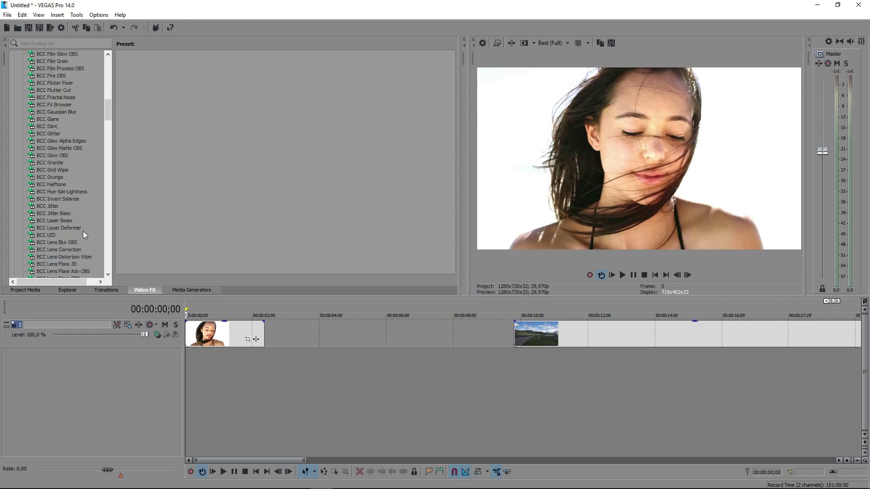
scroll(84, 256, down, 12)
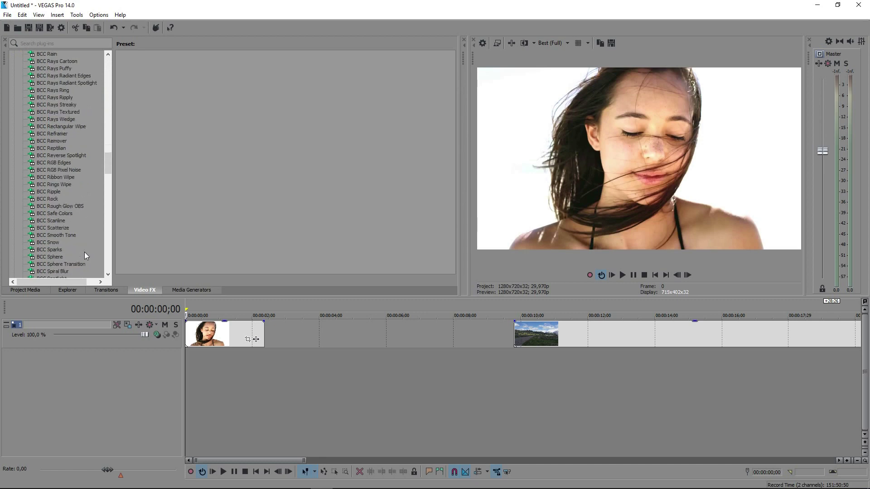
scroll(84, 252, down, 7)
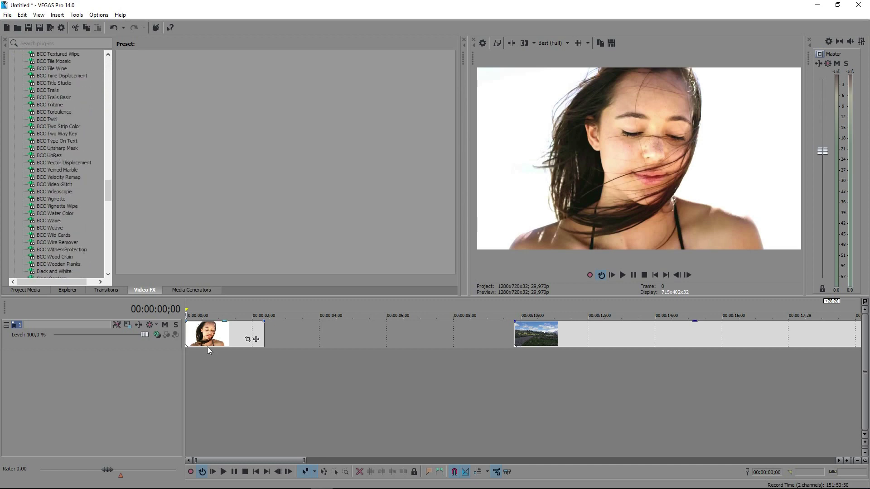
click(256, 336)
key(space)
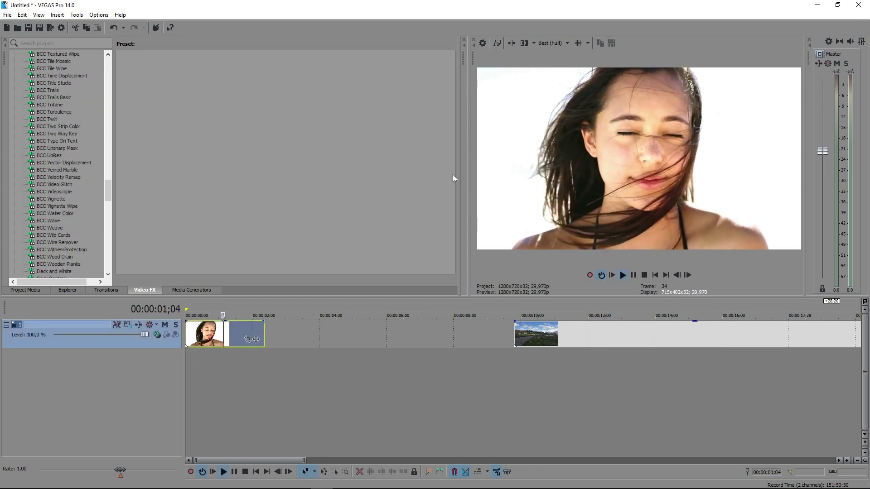
key(space)
click(224, 338)
mouse_move(223, 338)
mouse_down()
mouse_move(248, 338)
mouse_move(196, 338)
mouse_move(234, 337)
mouse_up()
Scrub through the snowy-mountain road clip and the desert-mountain clip farther along the timeline to examine both landscapes
scroll(246, 339, down, 5)
scroll(240, 337, up, 5)
scroll(236, 336, down, 5)
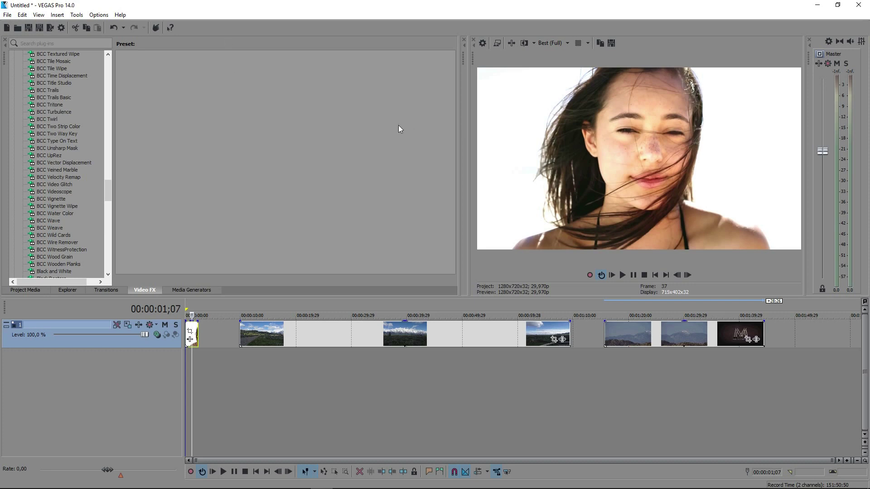
click(290, 366)
click(298, 362)
drag(300, 362, 383, 361)
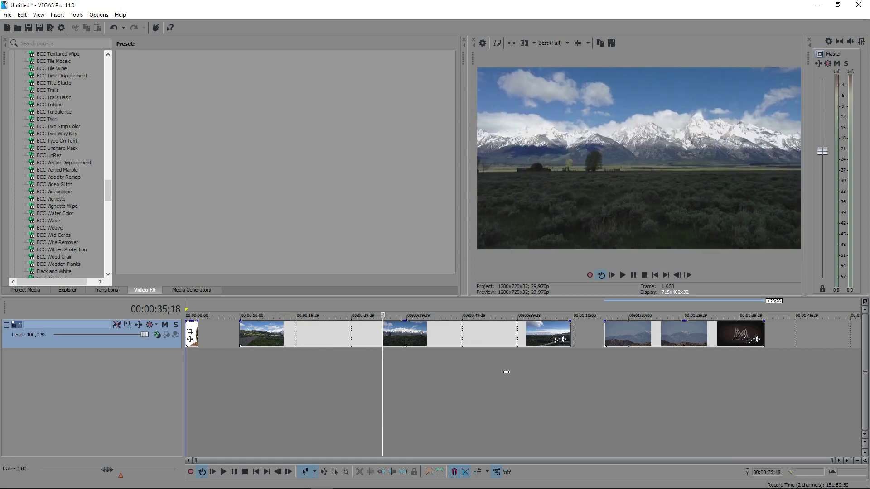
click(621, 382)
mouse_move(622, 371)
mouse_down()
mouse_move(700, 368)
mouse_move(629, 368)
mouse_up()
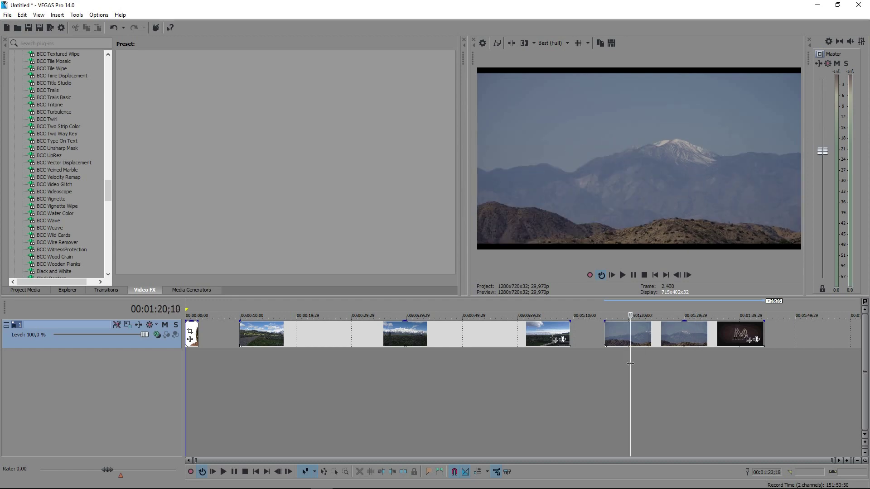
click(278, 341)
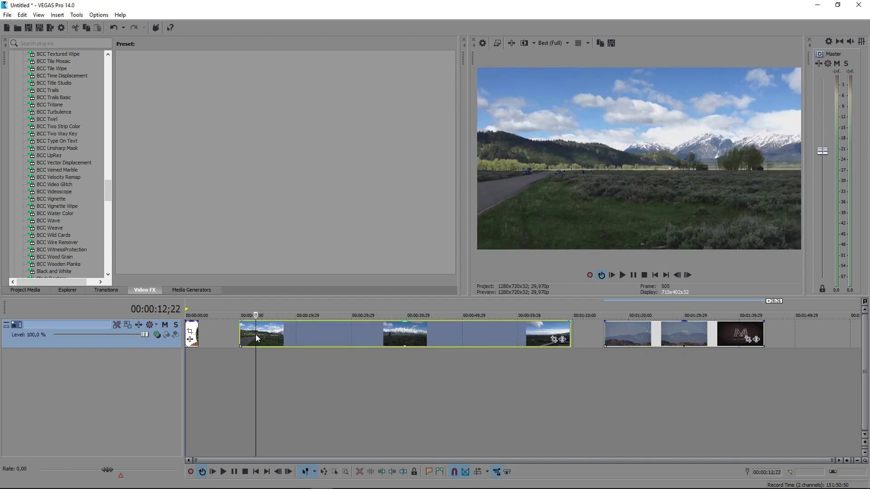
click(257, 339)
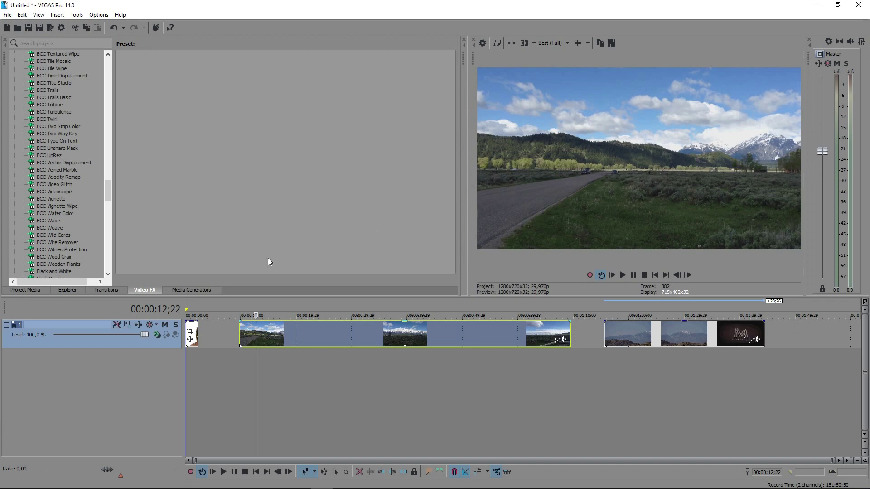
click(246, 333)
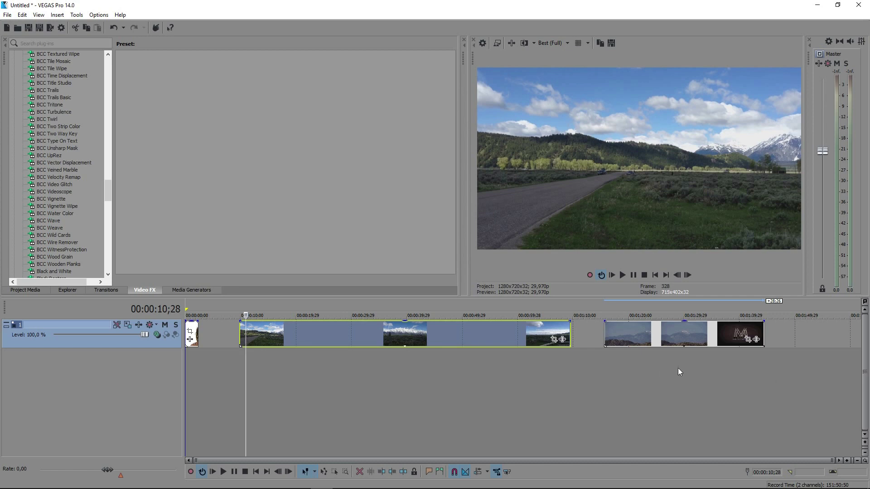
Insert a new video track above the existing one
click(191, 351)
scroll(238, 366, up, 3)
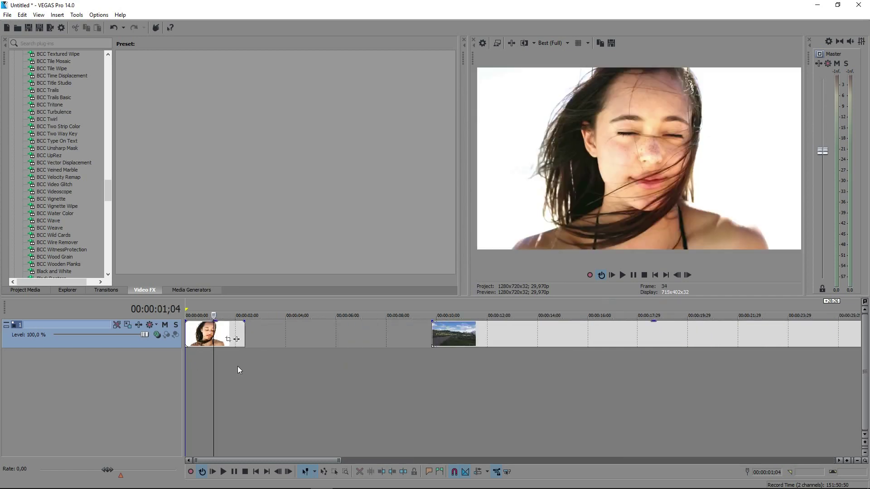
right_click(112, 381)
click(124, 409)
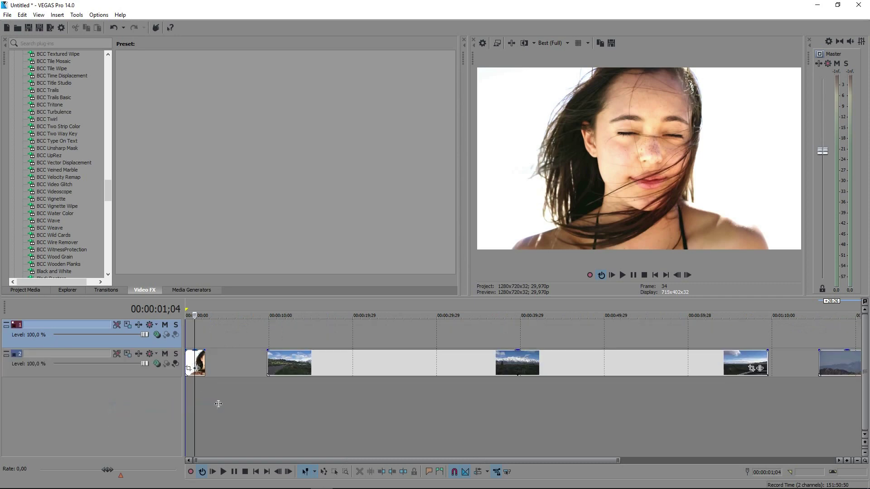
Move the snowy-mountain road clip onto the upper track, aligned with the start of the portrait clip
click(310, 366)
drag(223, 331, 413, 336)
scroll(244, 343, up, 5)
key(ctrl+z)
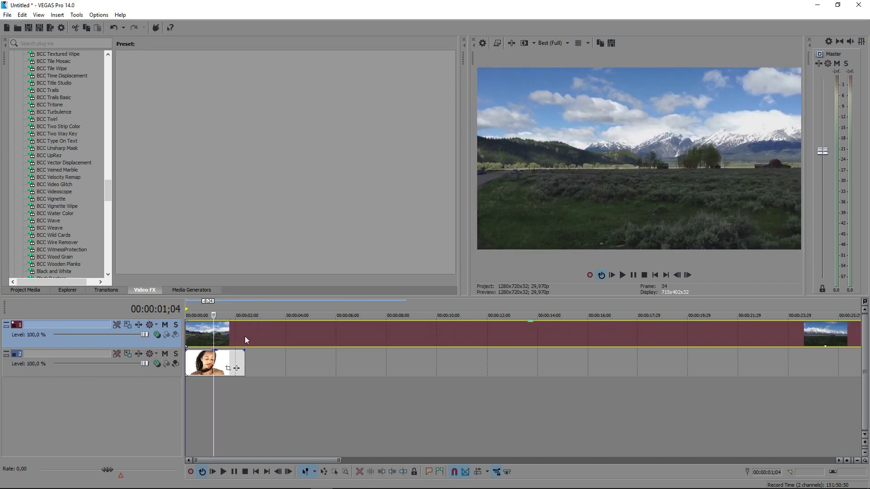
Split the road landscape clip where the portrait clip ends, delete the remainder, and return the cursor to the start
click(244, 337)
key(s)
key(Delete)
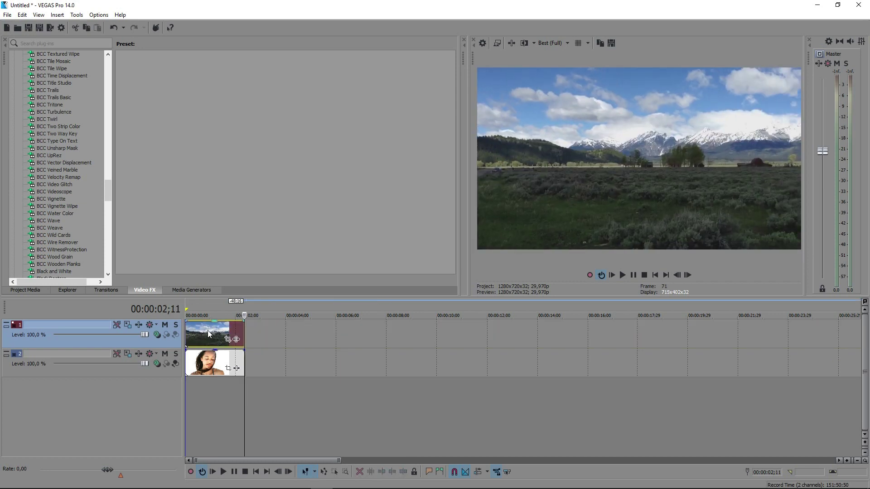
click(207, 334)
click(195, 333)
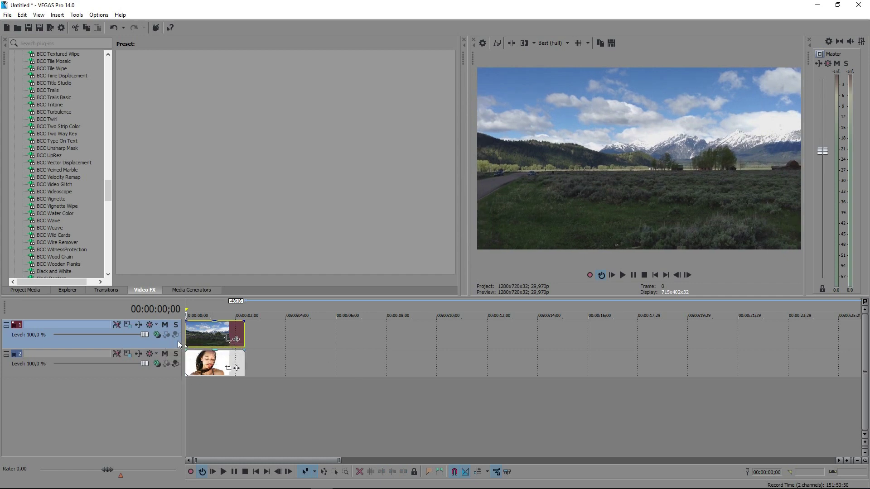
Apply the HSL Adjust effect with the (Default) preset to the portrait clip on the lower track
scroll(72, 143, down, 15)
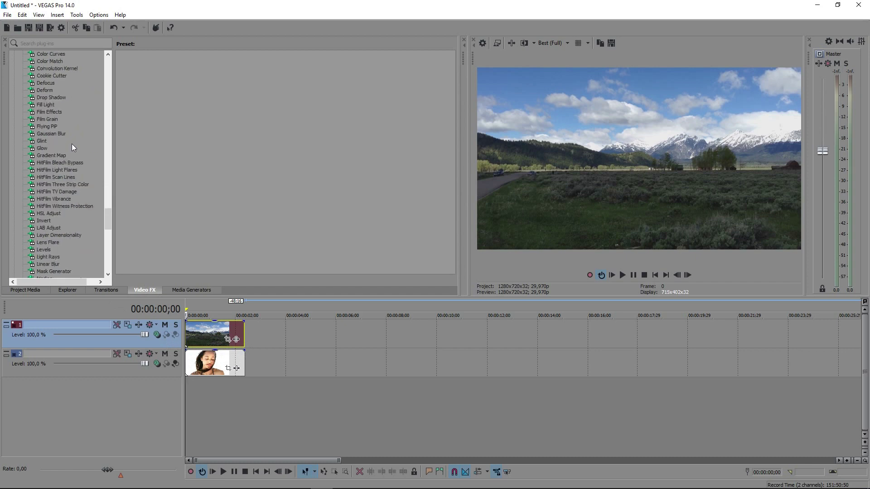
click(49, 214)
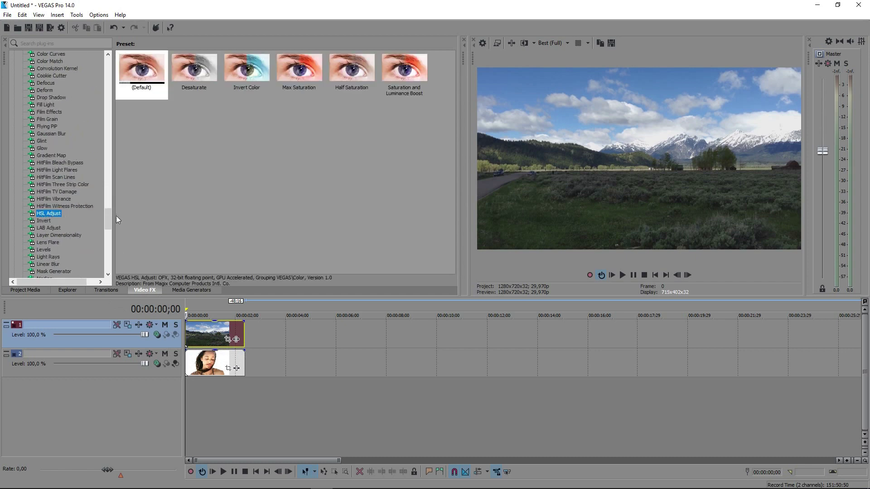
click(154, 73)
click(188, 78)
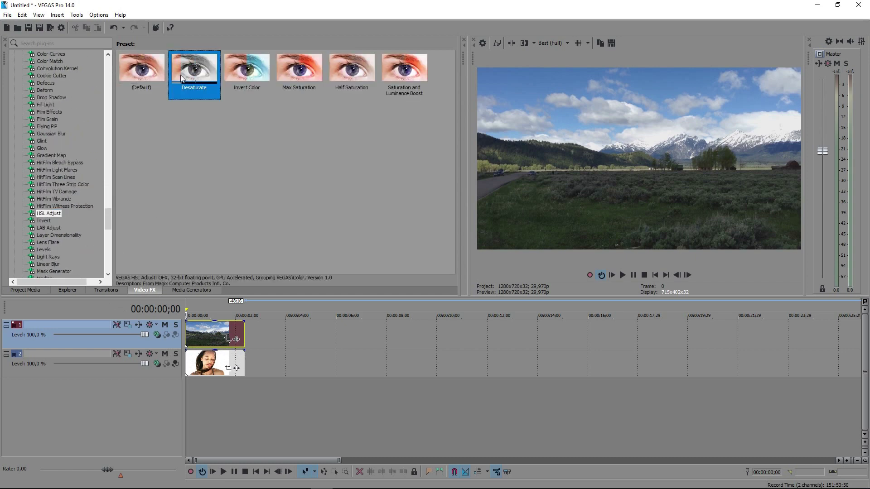
click(149, 65)
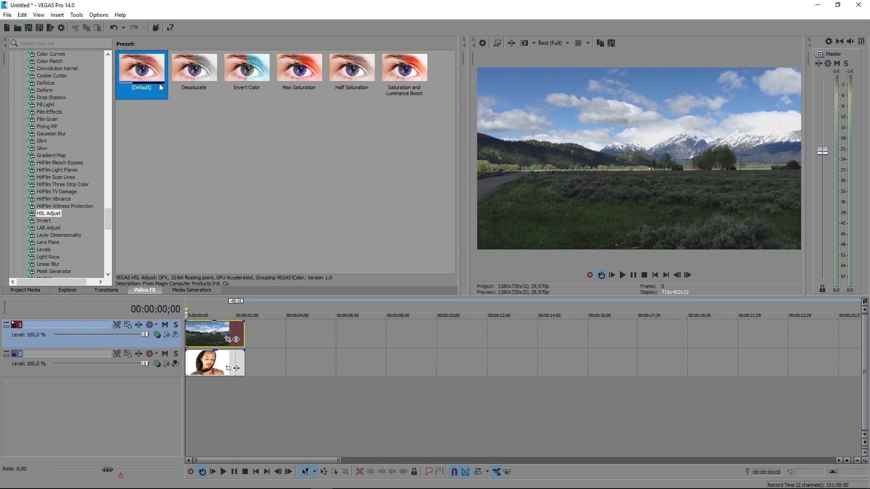
drag(212, 358, 204, 369)
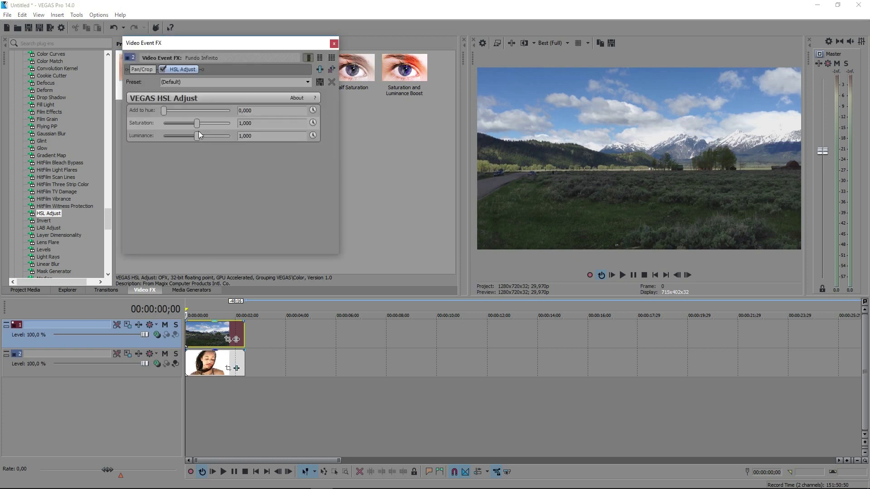
Reduce the portrait clip's HSL Saturation to its minimum and check the result by briefly soloing the lower track
drag(197, 123, 1, 104)
click(333, 43)
click(176, 354)
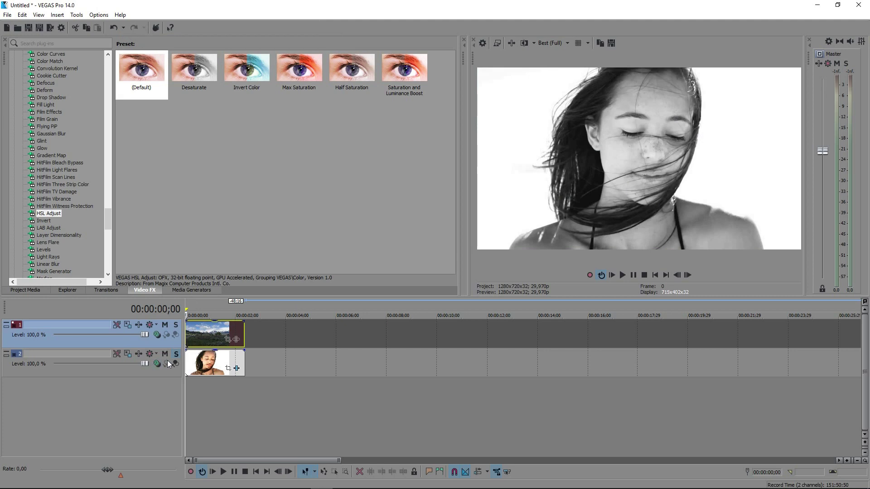
click(175, 354)
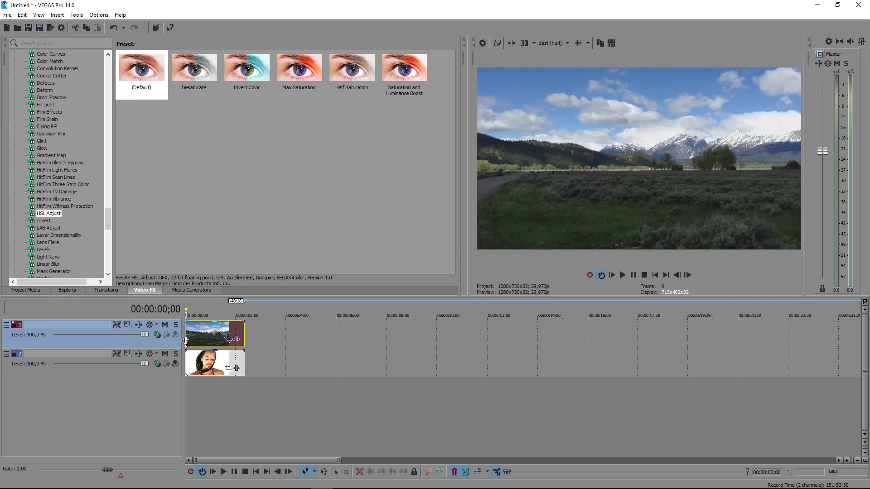
Apply HSL Adjust with the (Default) preset to the road landscape clip and set its Saturation to 0,000
click(152, 81)
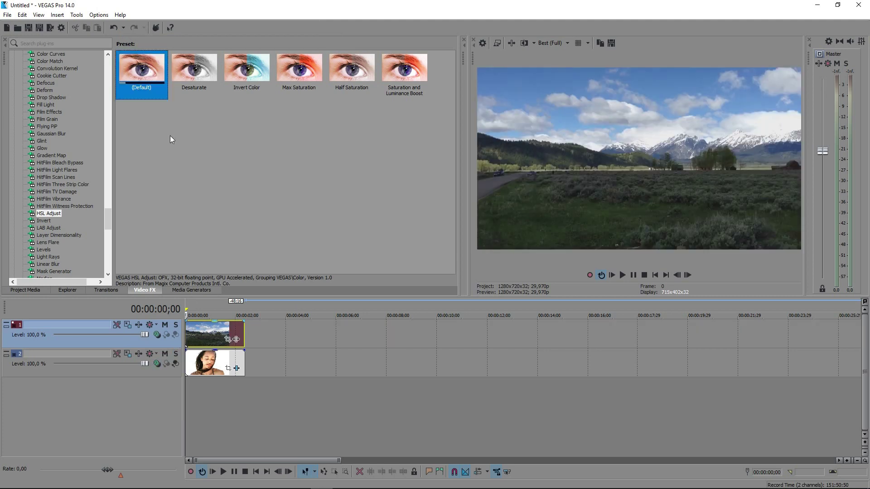
drag(206, 342, 208, 340)
drag(196, 123, 164, 123)
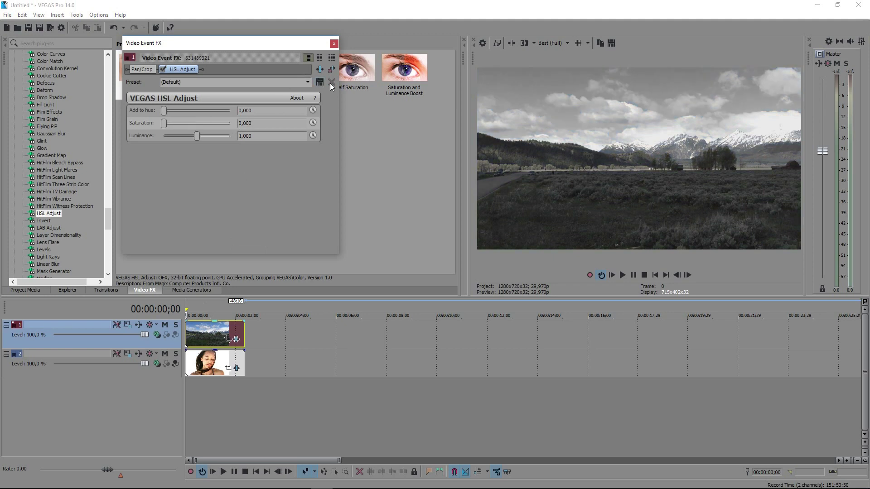
click(334, 44)
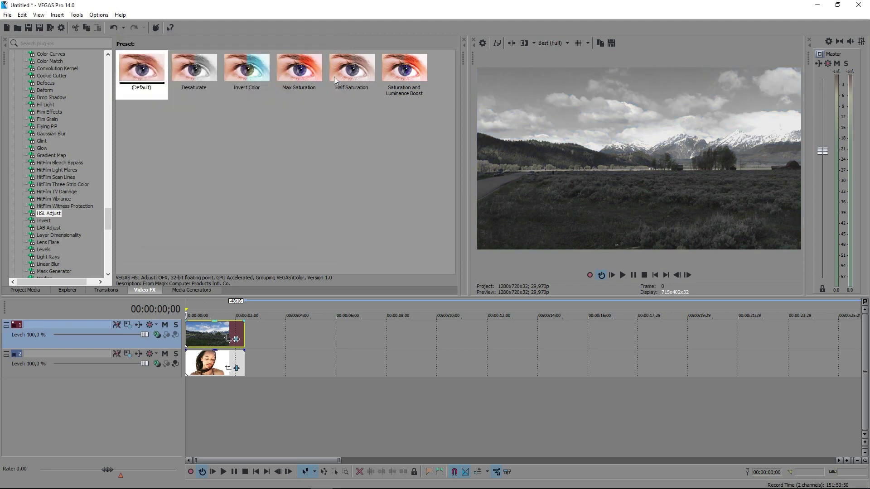
Set the upper track's compositing mode to Screen and scrub the blended image
click(160, 335)
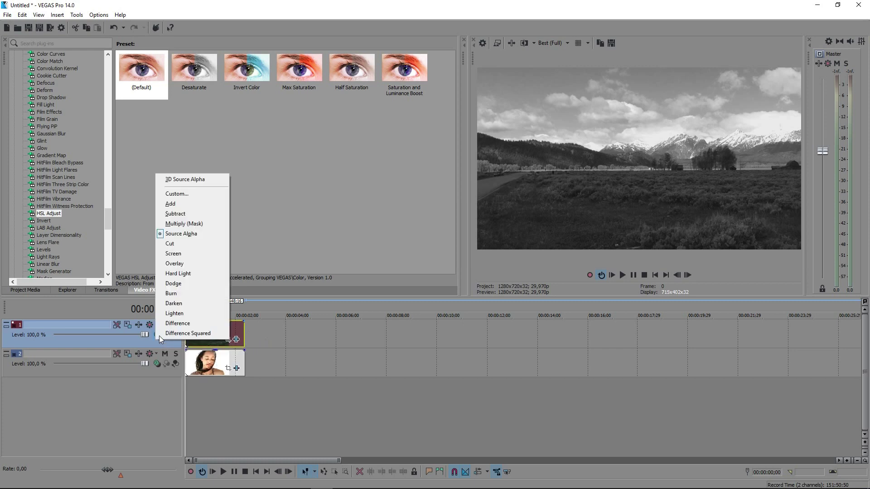
click(175, 254)
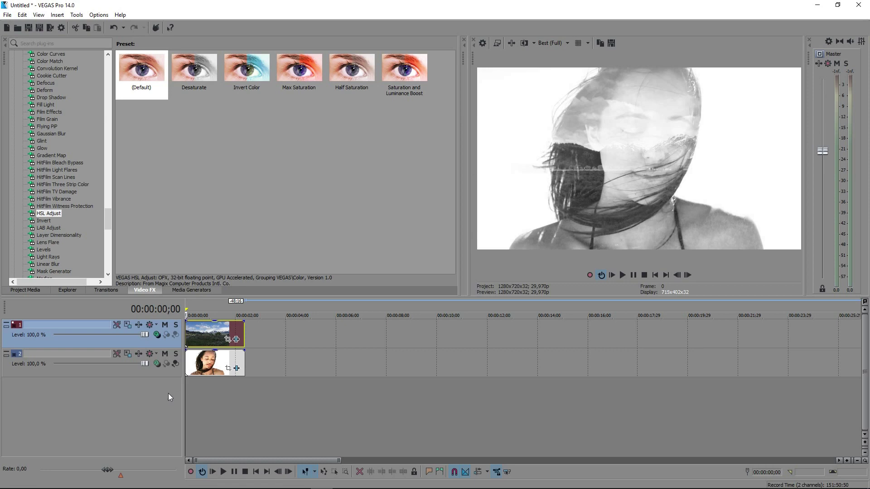
click(201, 408)
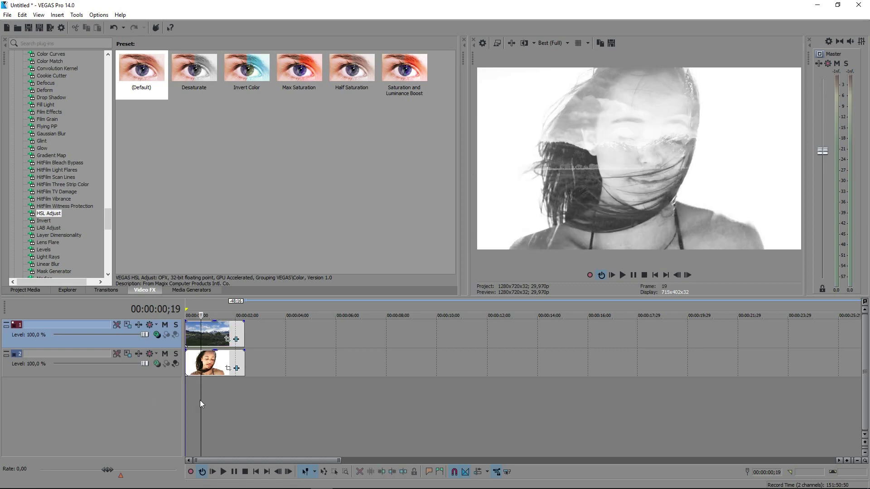
mouse_move(201, 403)
mouse_down()
mouse_move(239, 400)
mouse_move(204, 401)
mouse_up()
Use the Slip Tool to shift the landscape clip's content to an earlier part of its footage, and return to the Normal Edit Tool
click(198, 338)
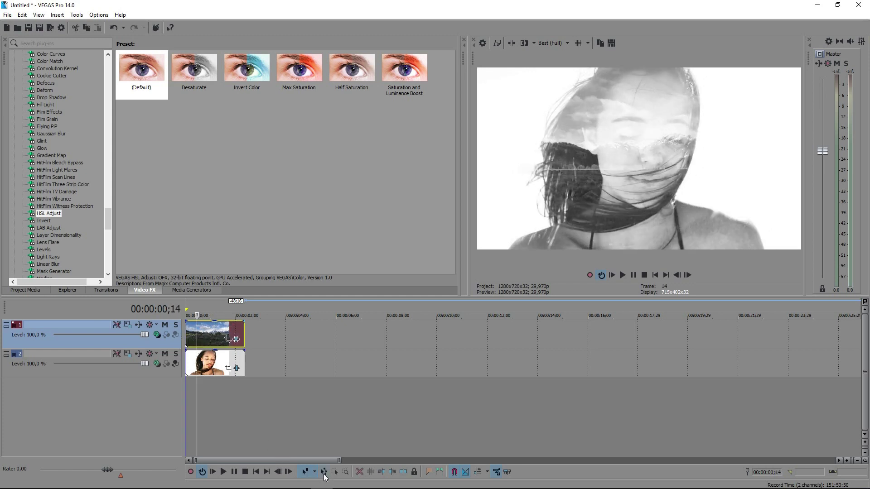
click(315, 471)
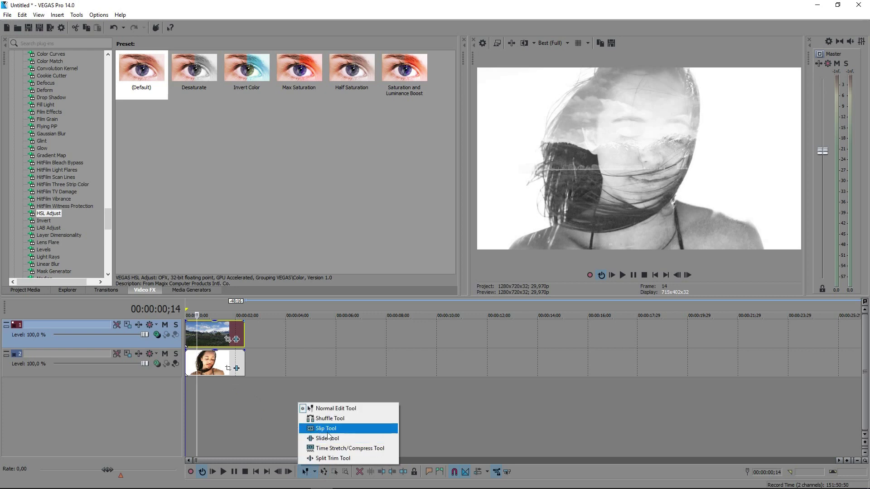
click(328, 432)
drag(209, 339, 530, 341)
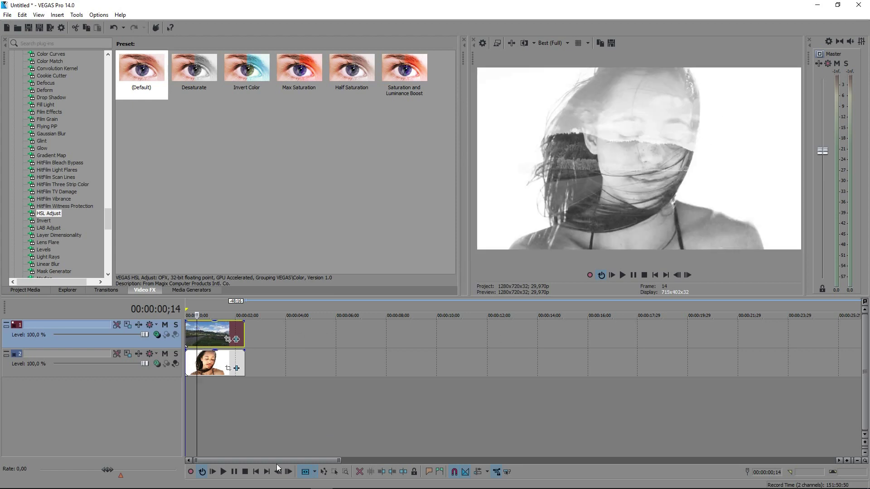
click(313, 472)
click(321, 406)
Play the blended portrait and road landscape from the start of the timeline to review the double exposure
click(186, 399)
key(space)
scroll(256, 375, up, 2)
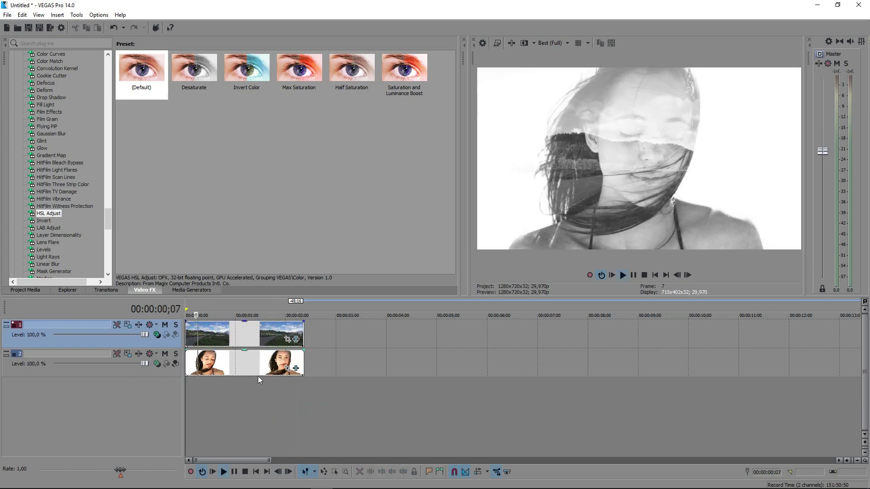
scroll(257, 376, down, 10)
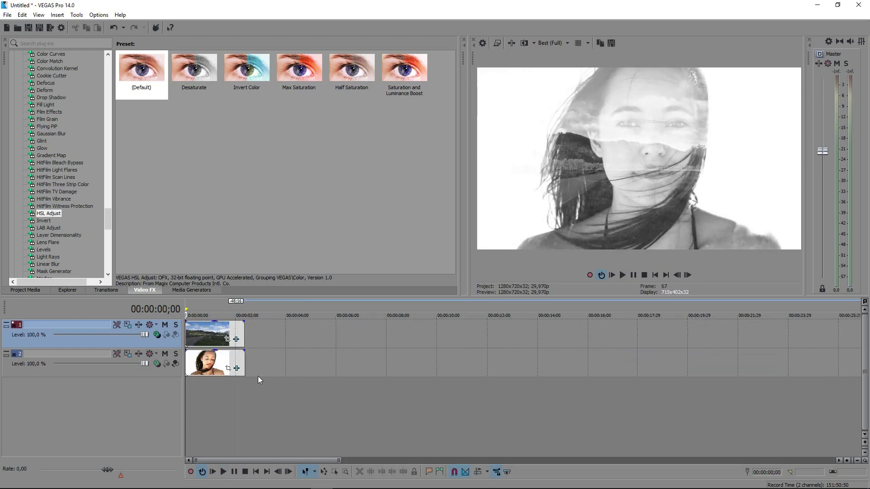
key(space)
Move the road landscape clip off to the lower track beyond the portrait, and place the mountain clip at the start of the upper track
drag(638, 370, 341, 370)
scroll(209, 339, up, 4)
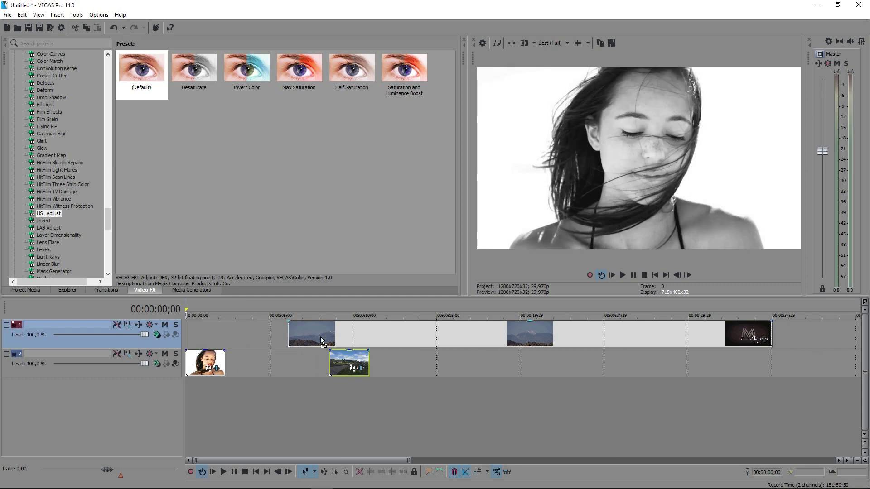
drag(320, 336, 214, 332)
Trim the mountain clip to the portrait's length by splitting it at 00:00:02;11 and deleting the remainder
click(225, 335)
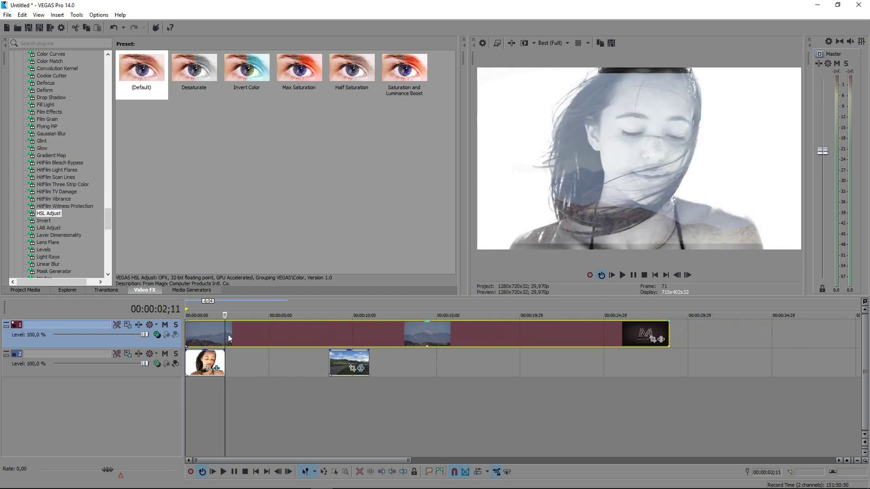
key(s)
key(Delete)
Crop the mountain clip to a 16:9 frame of 3.356,6 by 1.888,1 and apply the HSL Adjust Desaturate preset to it
click(207, 330)
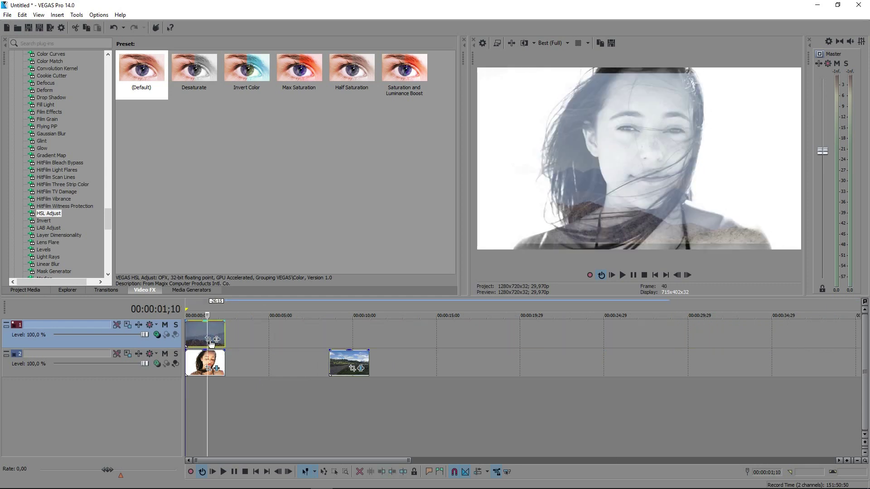
click(209, 340)
key(Home)
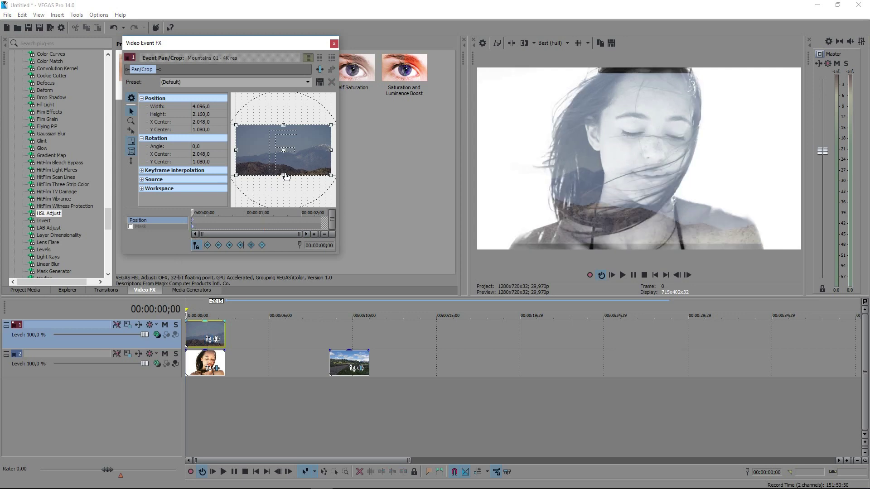
drag(283, 176, 284, 170)
right_click(286, 167)
click(316, 216)
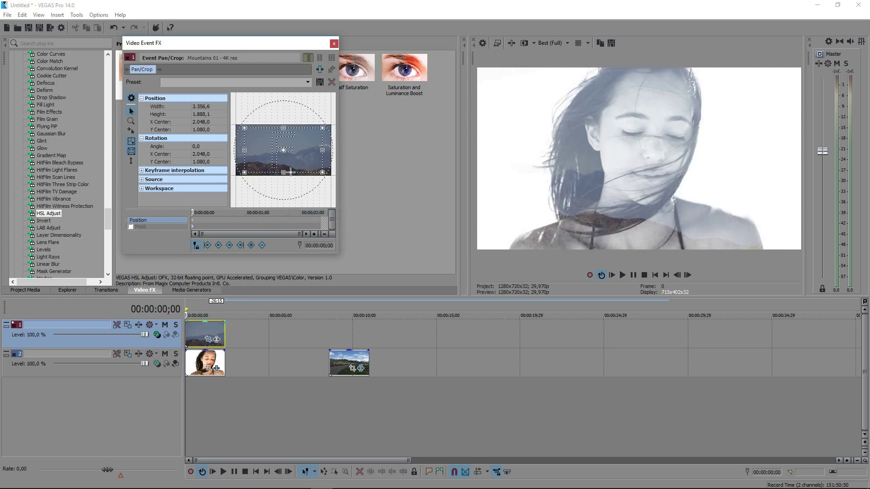
click(332, 44)
click(188, 73)
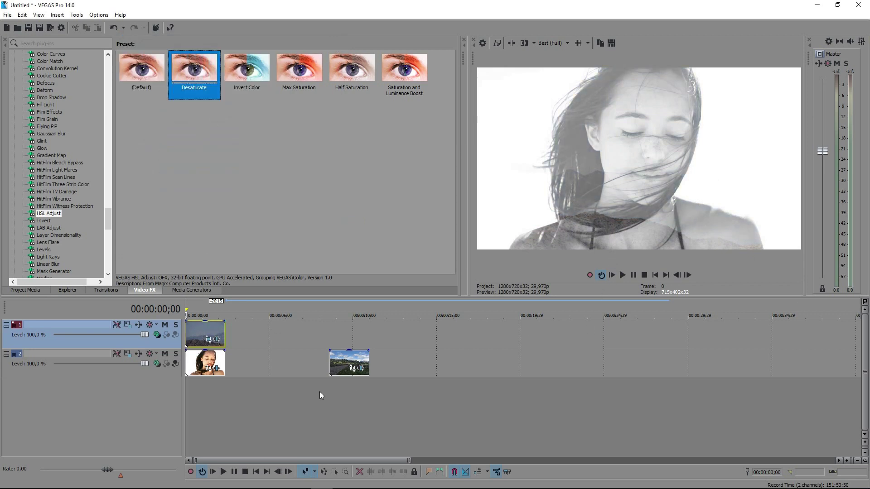
Play and scrub the desaturated mountain clip over the portrait to judge how well the footage blends
scroll(498, 312, up, 4)
click(233, 390)
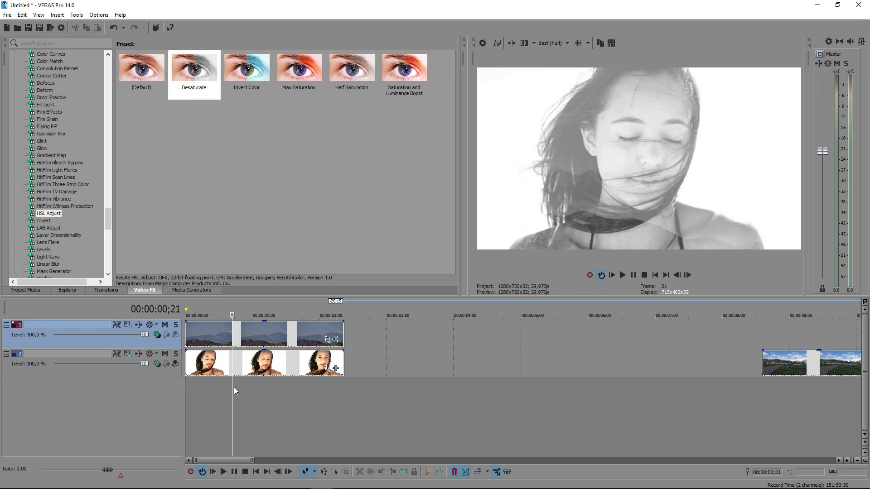
click(276, 387)
key(space)
key(space)
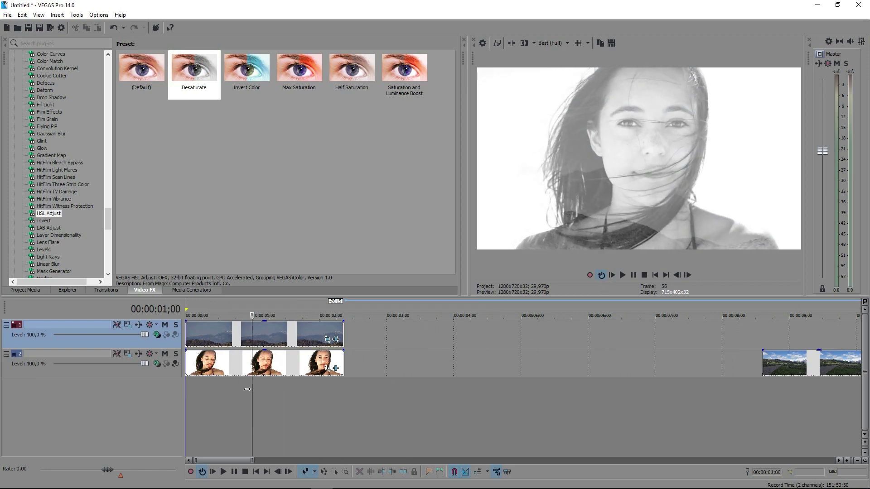
key(Home)
scroll(237, 379, down, 5)
scroll(246, 390, up, 4)
click(253, 393)
click(283, 398)
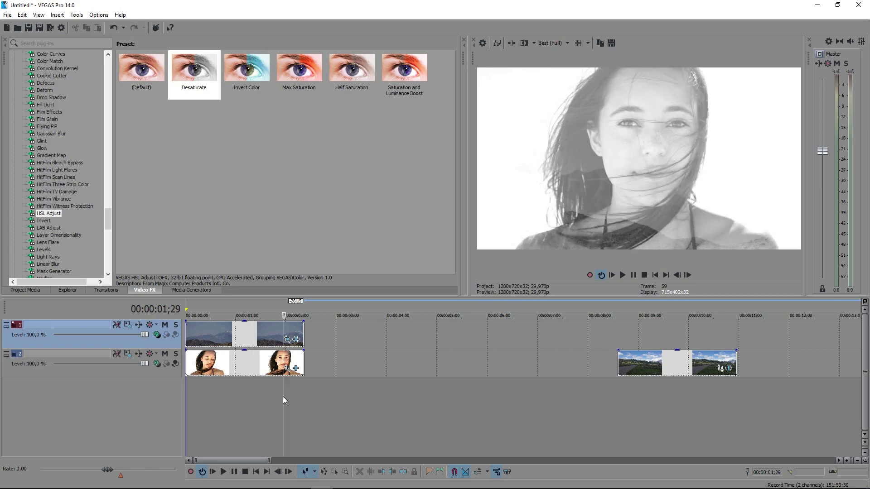
click(252, 388)
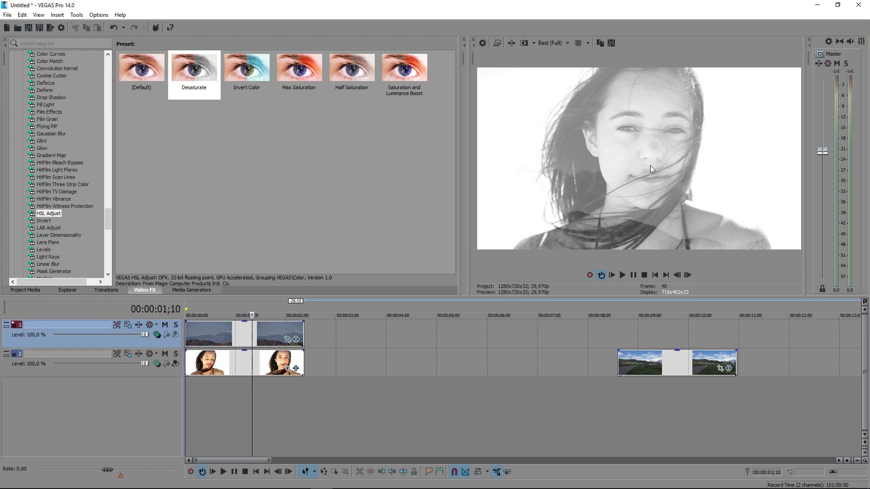
click(195, 387)
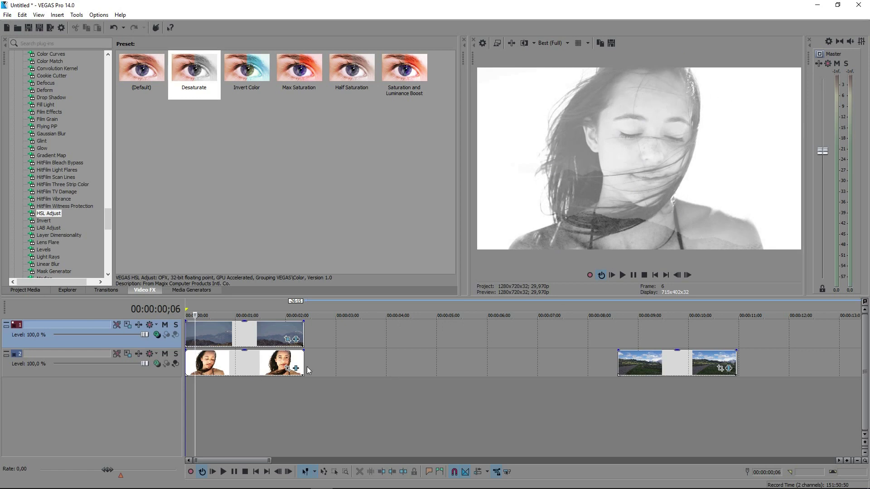
Move the mountain clip further along the upper track and return the road landscape clip to the start above the portrait
drag(232, 342, 560, 342)
drag(686, 362, 253, 334)
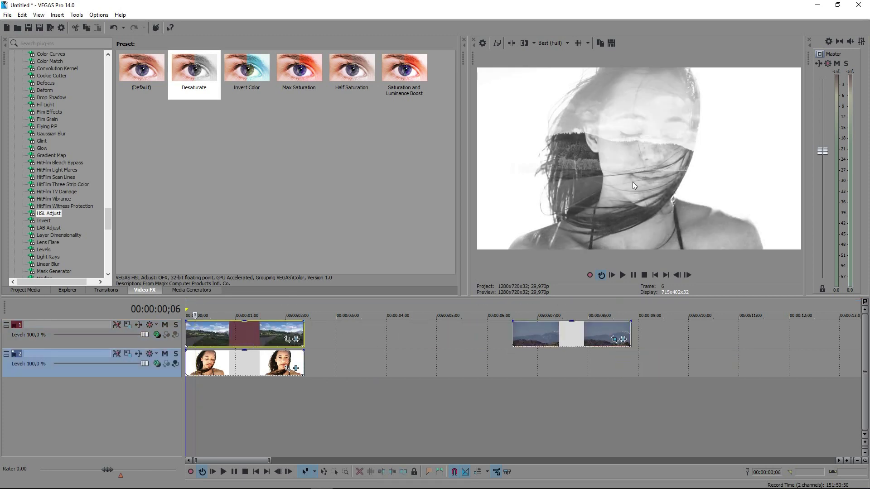
Crop the road landscape clip from its first frame to about 1.305 by 734,1, centred at X 960,0 and Y 649,2
click(288, 340)
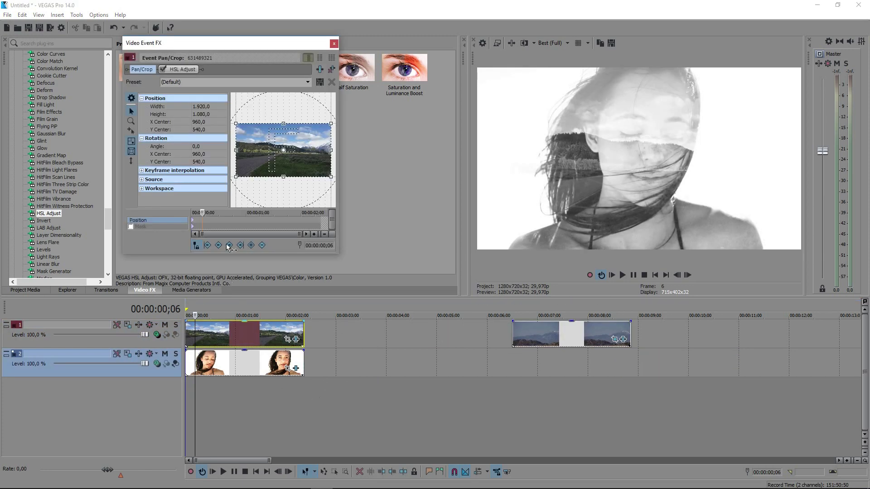
click(193, 224)
scroll(294, 155, up, 3)
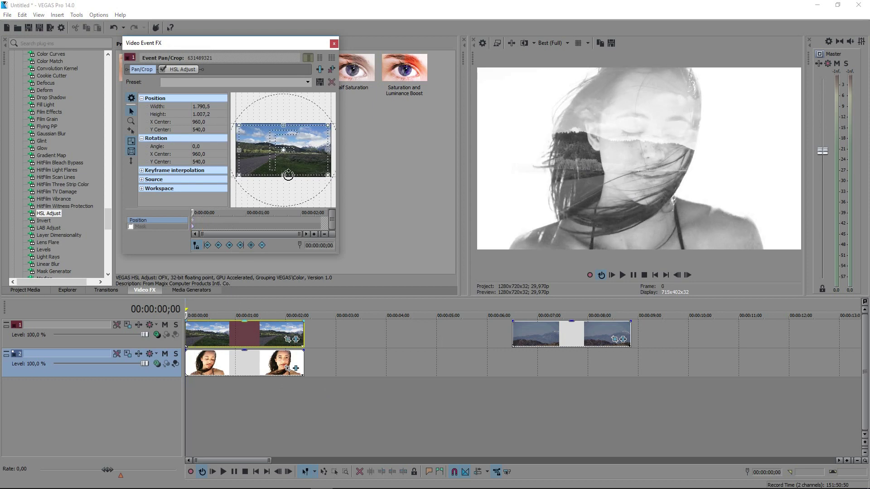
drag(293, 154, 292, 159)
scroll(288, 166, up, 1)
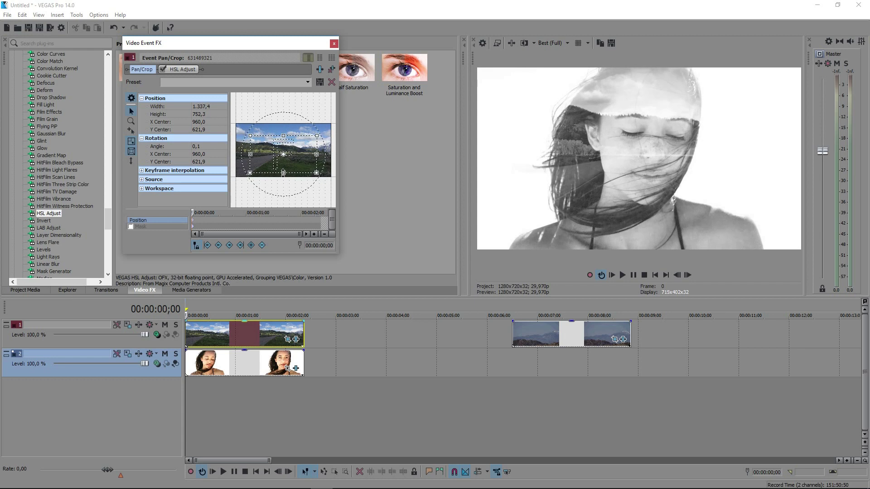
drag(288, 166, 288, 166)
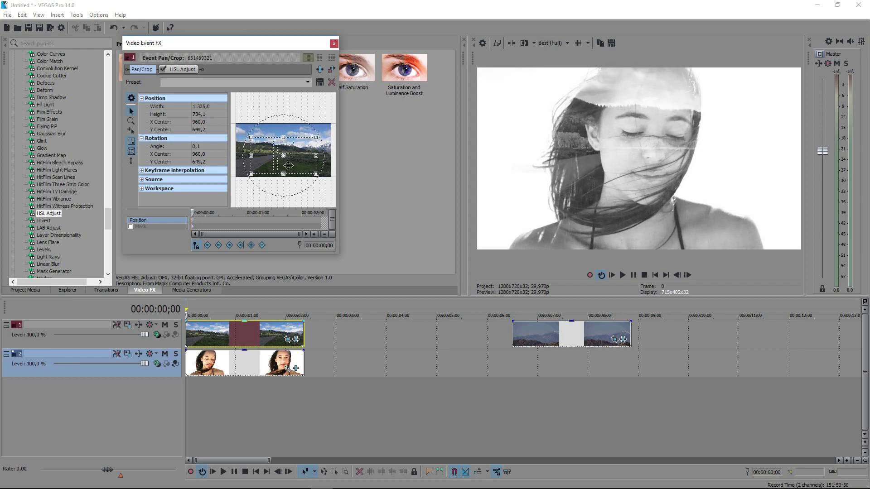
click(334, 44)
Apply the HSL Adjust Desaturate preset to the whole portrait track and remove HSL Adjust from the portrait clip itself
drag(203, 72, 143, 374)
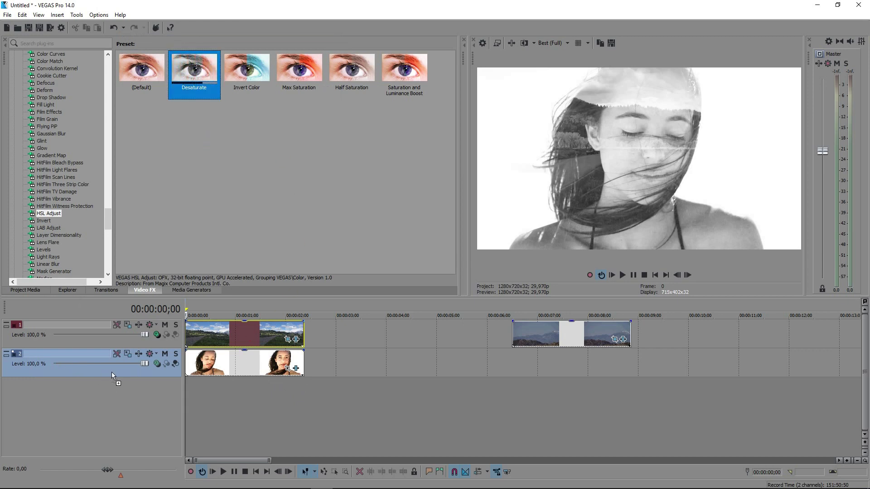
drag(42, 364, 41, 364)
click(296, 369)
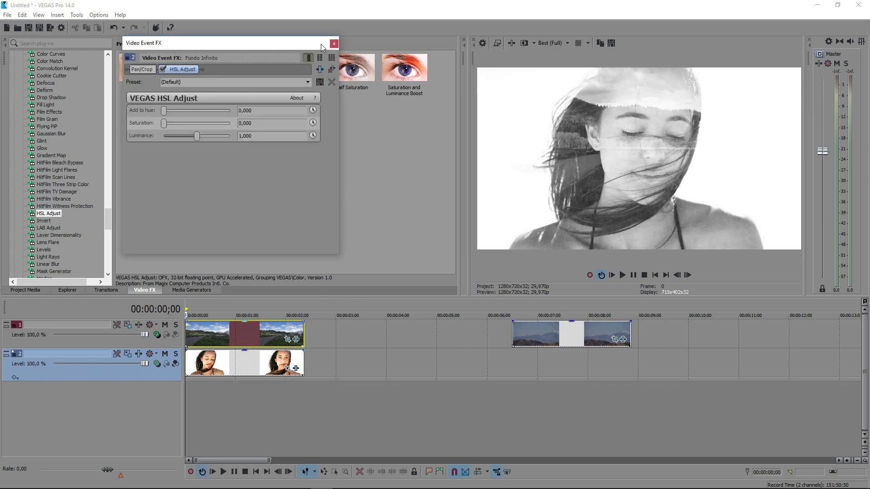
click(331, 69)
click(334, 43)
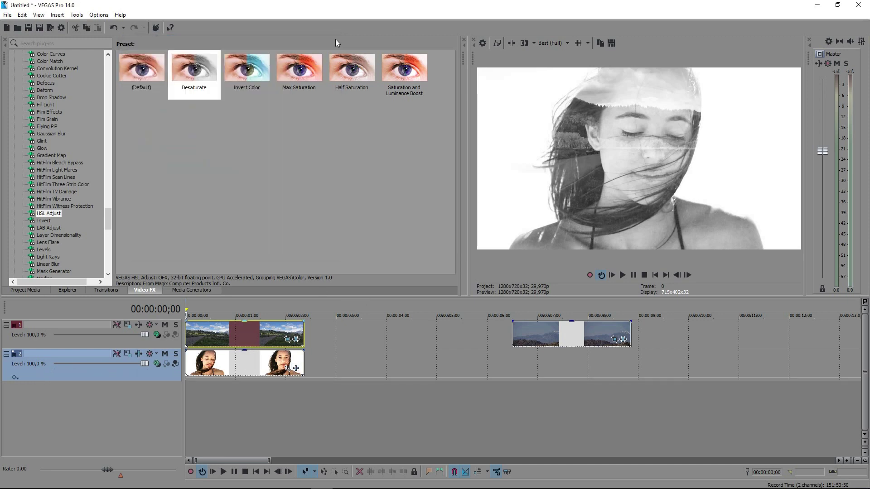
Enable masking on the portrait clip and draw a closed five-point mask around the top of the woman's head and the area above
click(288, 368)
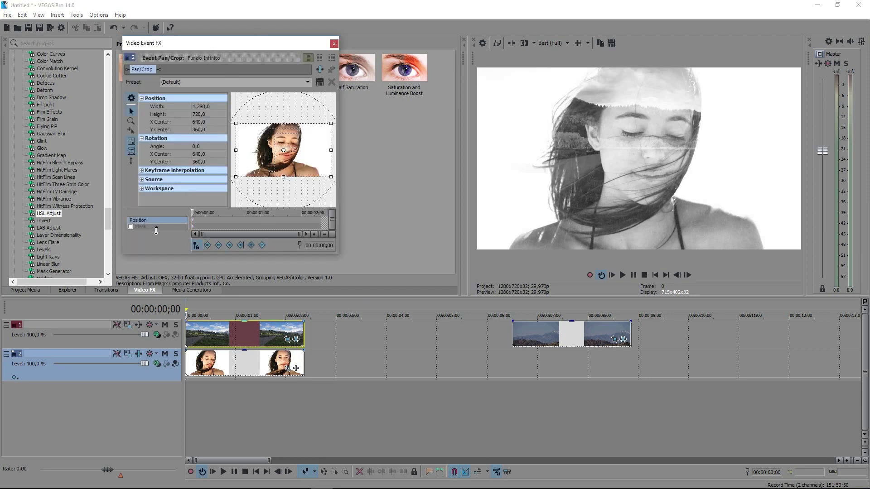
click(131, 226)
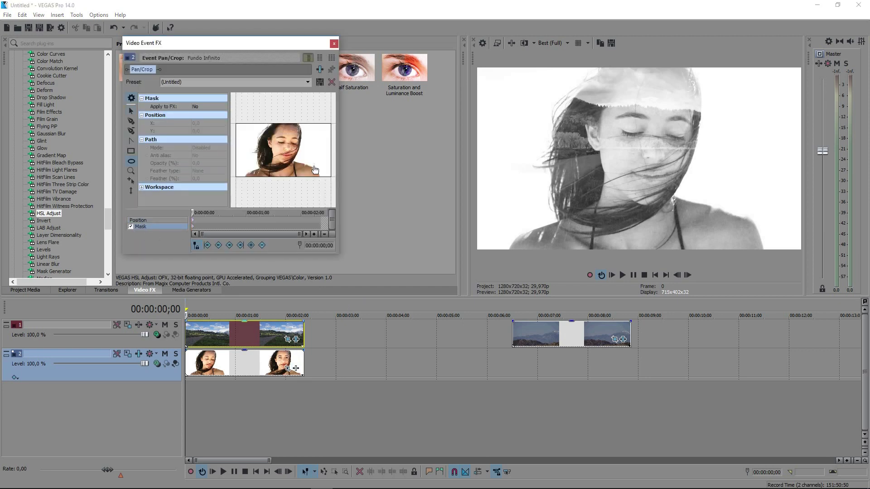
scroll(308, 152, up, 2)
click(131, 121)
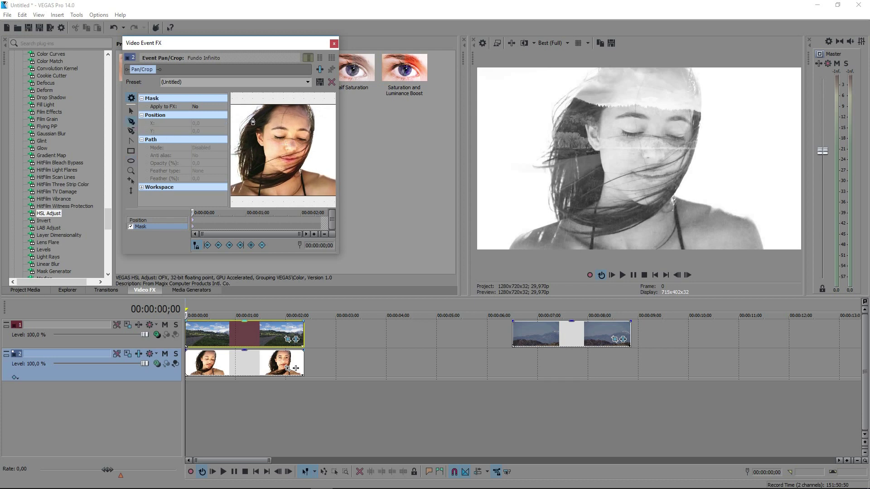
click(239, 119)
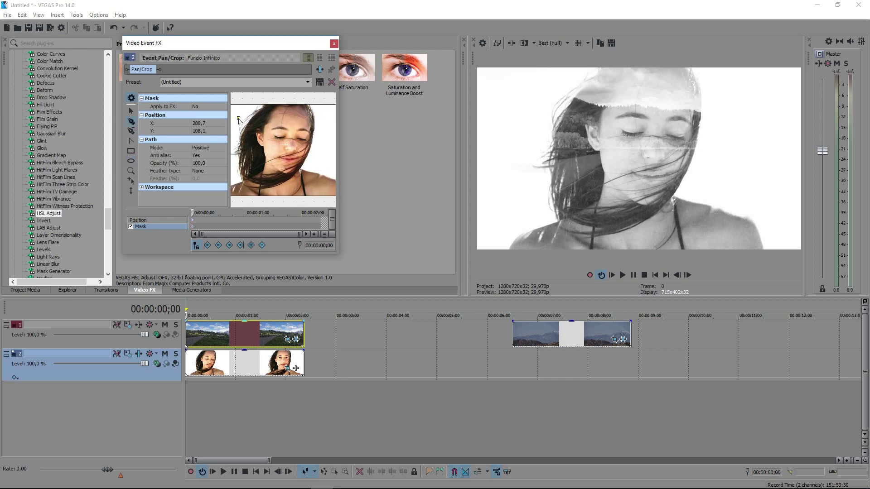
click(271, 120)
click(131, 191)
click(326, 123)
click(329, 106)
click(238, 100)
click(247, 124)
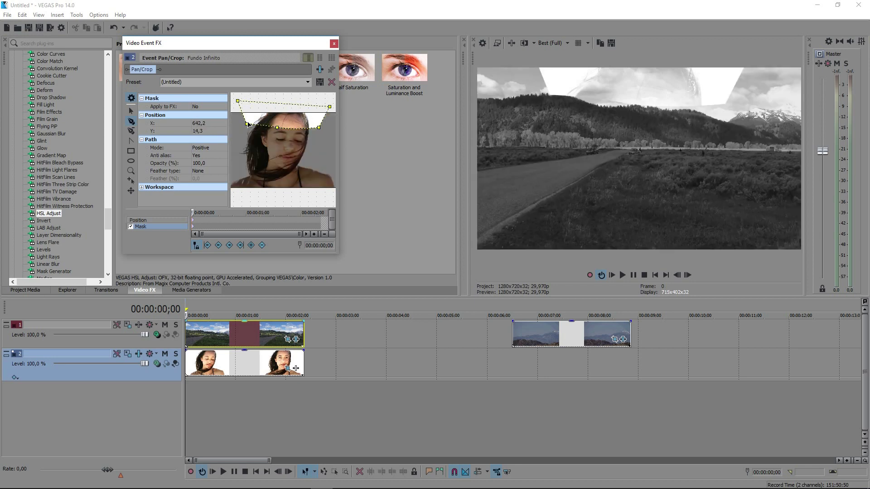
Set the portrait mask's Apply to FX option to Yes and close the clip's crop settings
click(180, 105)
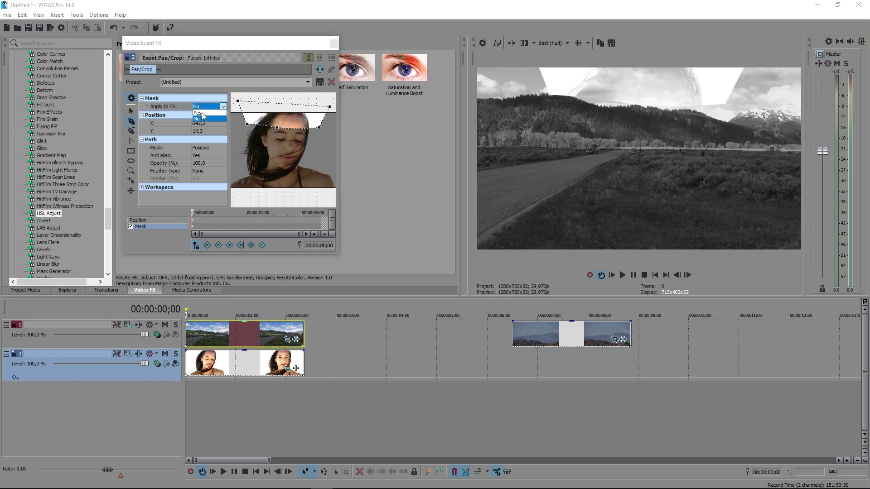
click(202, 113)
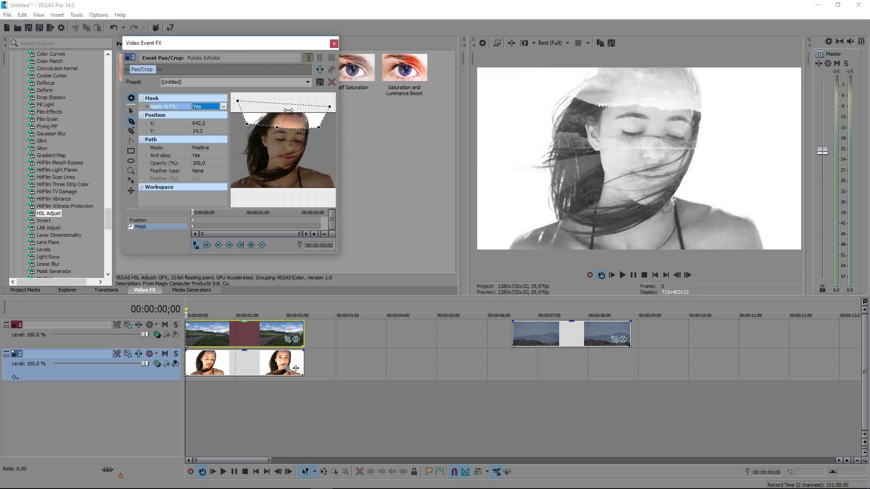
click(334, 43)
Apply default Levels to the portrait clip with Input start 0,020, Input end 0,347, Output start 0,381 and Gamma 3,050
click(44, 250)
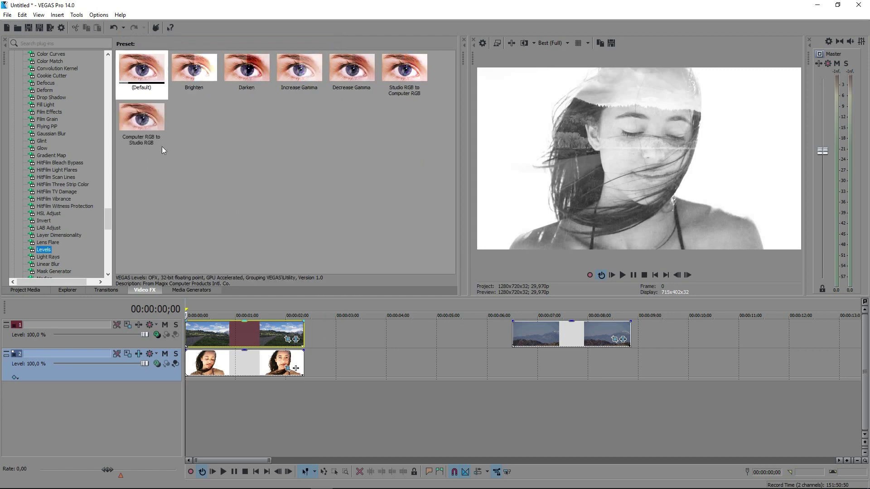
drag(141, 72, 228, 368)
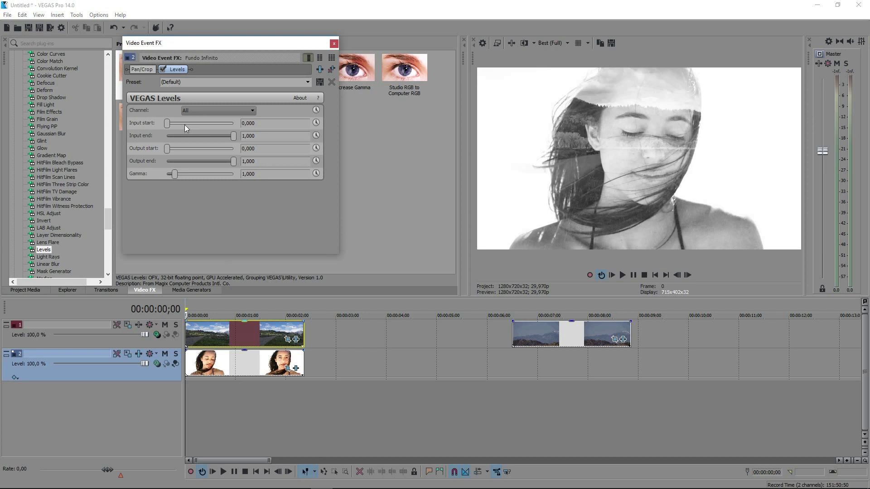
mouse_move(168, 123)
mouse_down()
mouse_move(195, 123)
mouse_move(171, 123)
mouse_up()
drag(233, 137, 249, 162)
drag(178, 170, 205, 174)
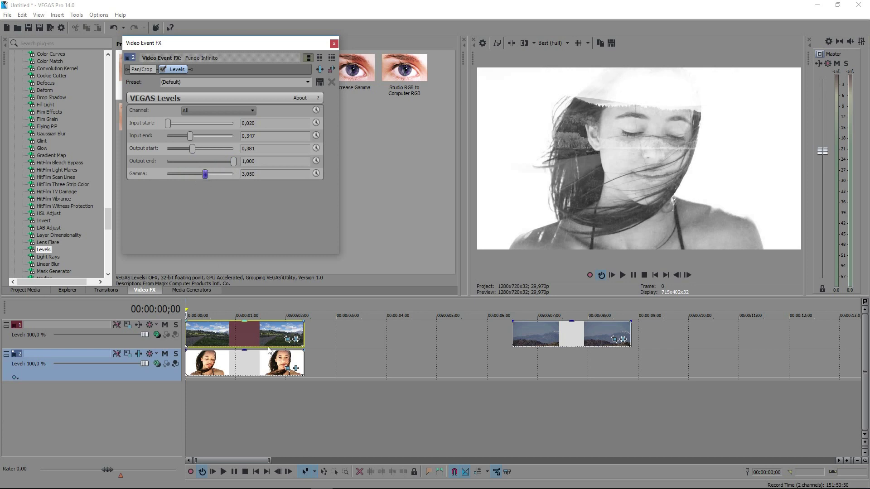
Set the portrait mask's feather type to Both and its feather amount to 16,4 %
click(142, 70)
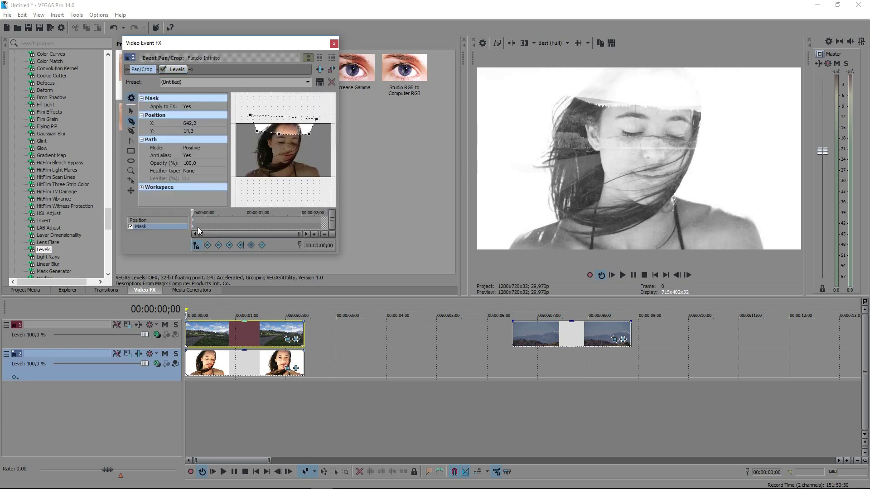
click(189, 170)
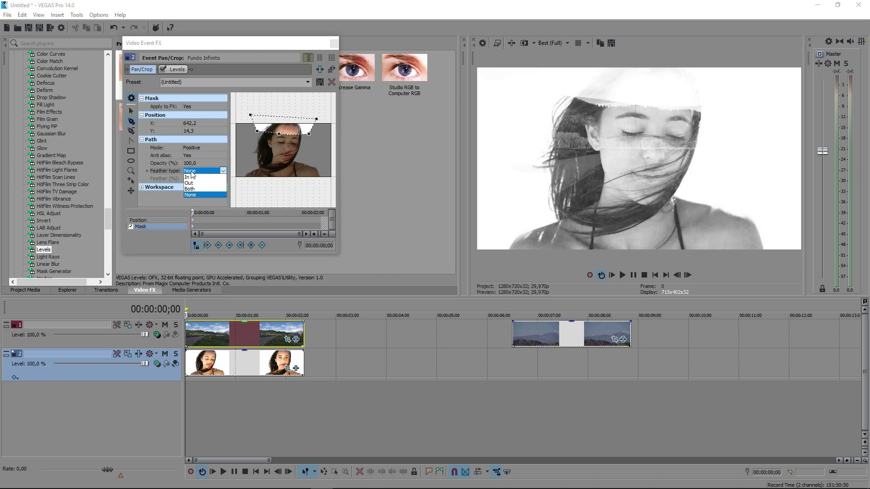
click(196, 189)
click(202, 179)
click(223, 179)
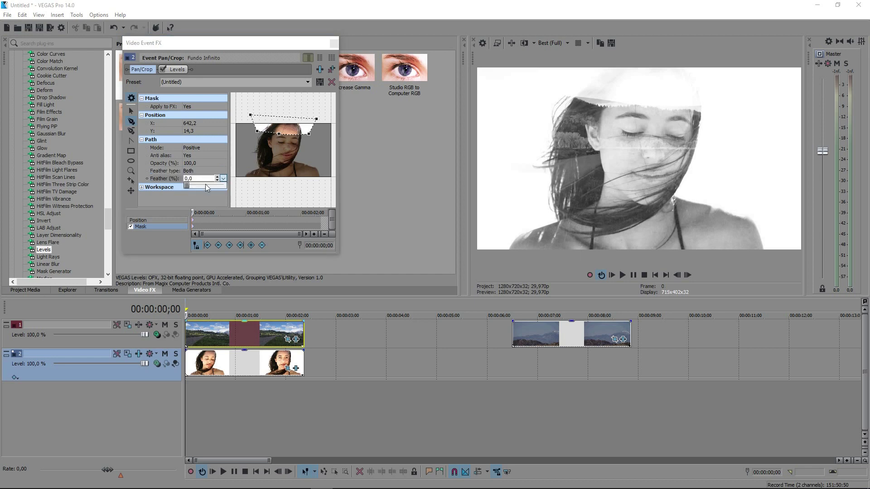
drag(189, 186, 202, 190)
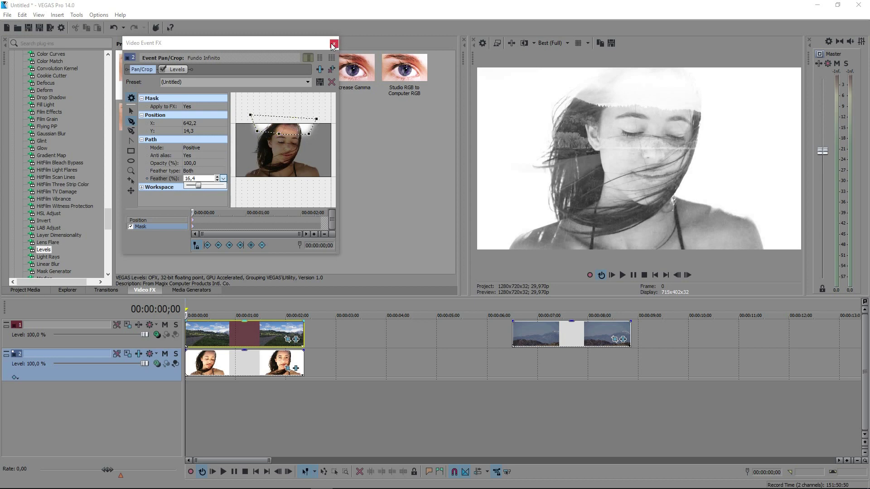
Refine the portrait's Levels with Input end 0,272, Output start 0,912 and Gamma 3,576, adjust Input start, and close the effect settings
click(174, 69)
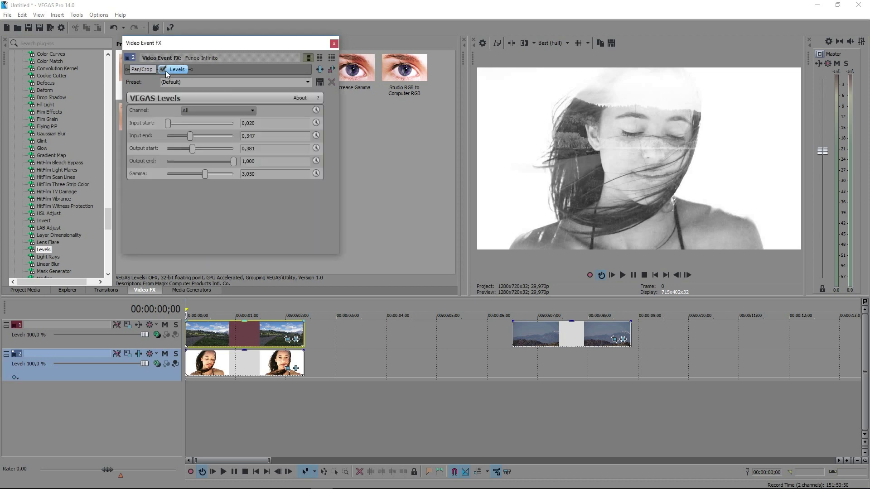
click(162, 70)
drag(208, 175, 213, 174)
drag(189, 138, 229, 157)
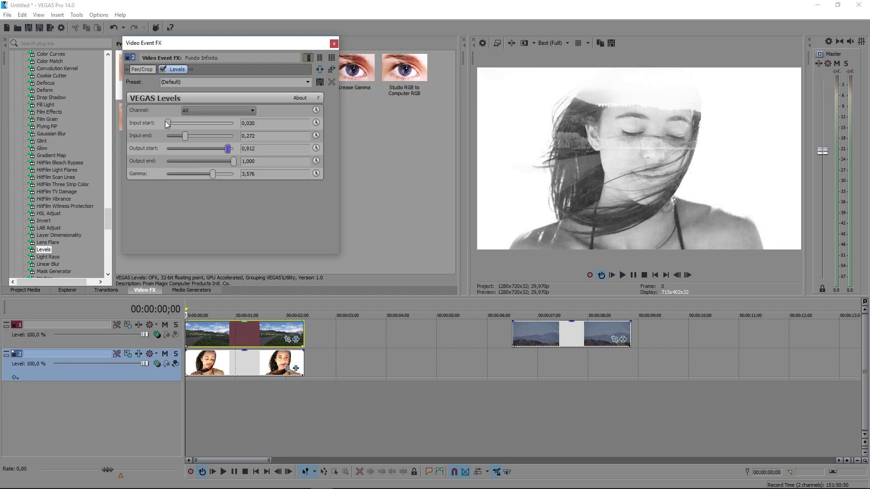
mouse_move(176, 124)
mouse_down()
mouse_move(166, 123)
mouse_move(176, 141)
mouse_up()
click(334, 43)
click(333, 44)
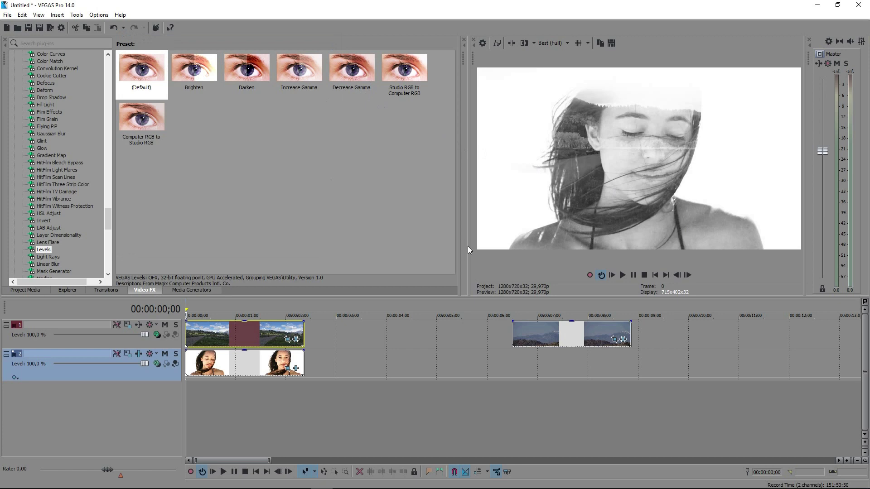